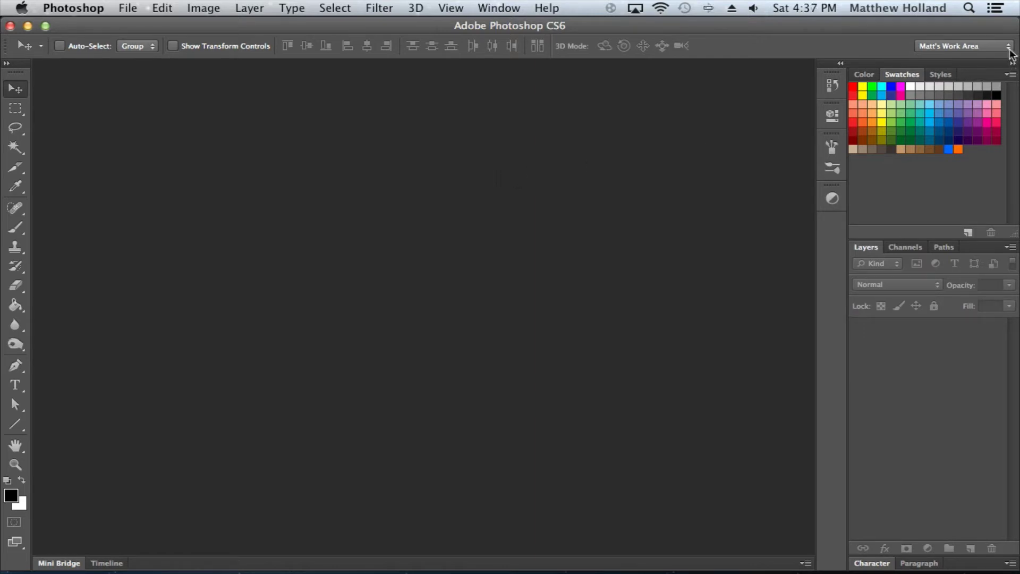
# Reset the current custom workspace to its saved panel layout.
pyautogui.click(1008, 48)
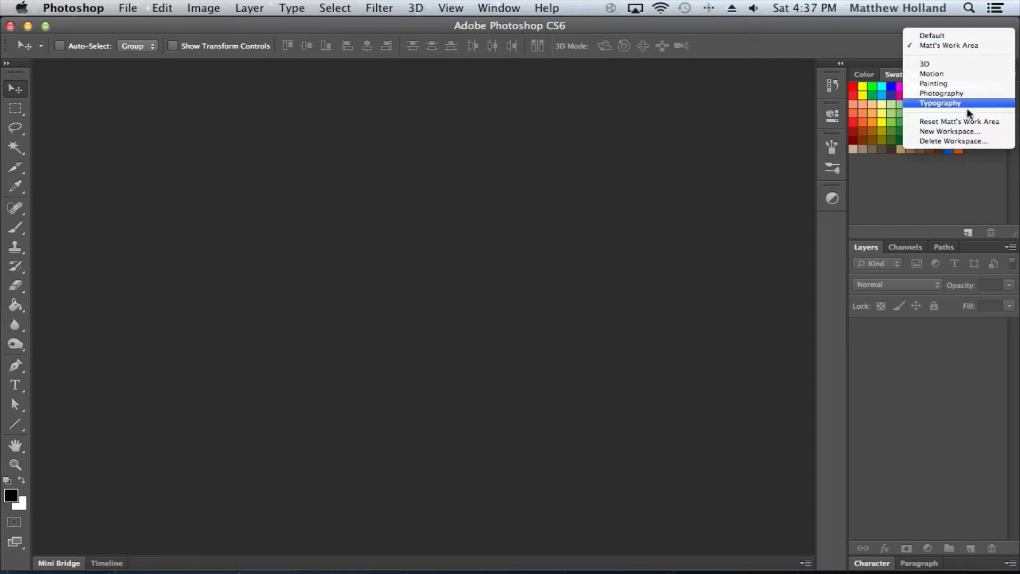
pyautogui.click(813, 45)
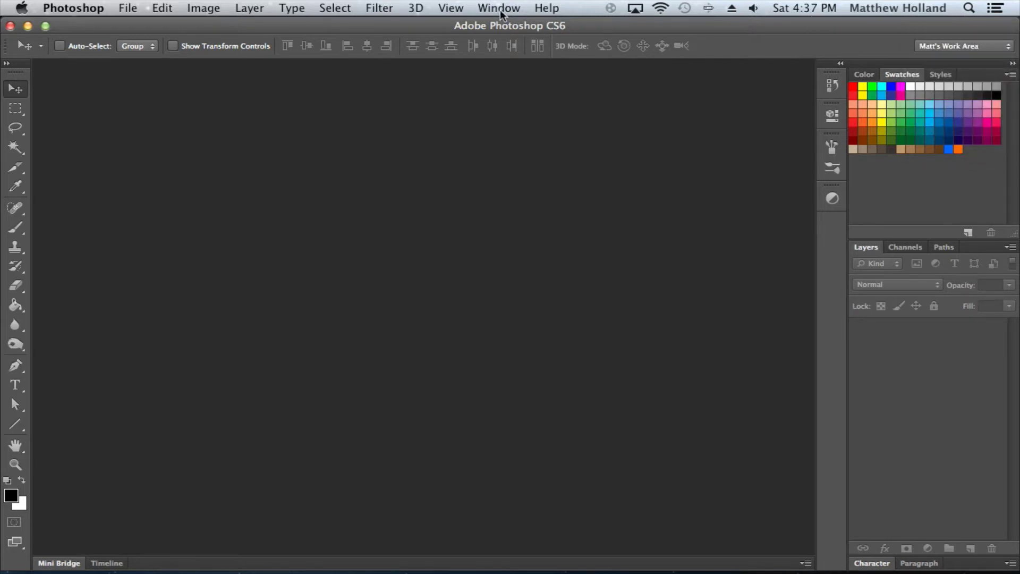
pyautogui.click(490, 7)
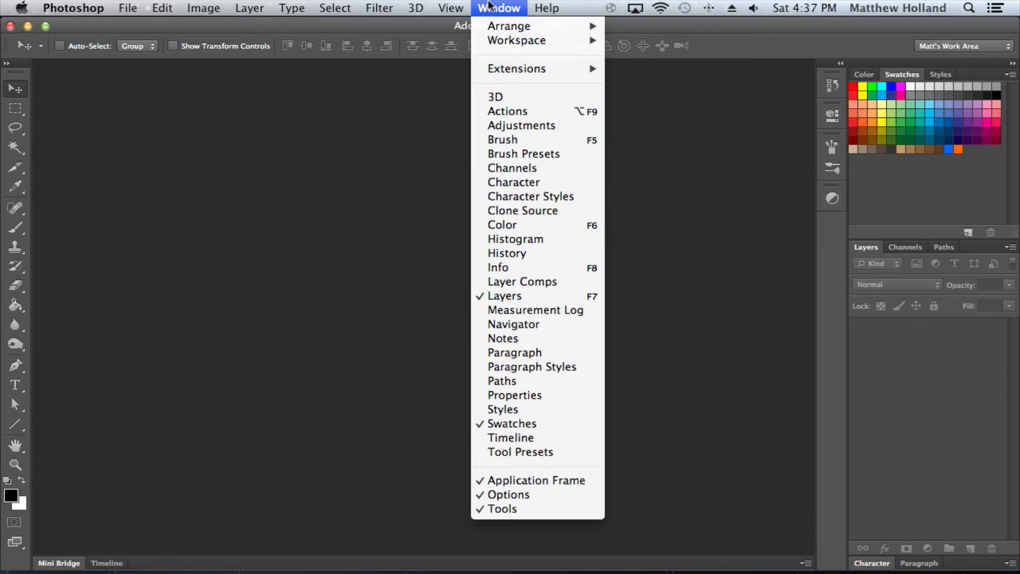
pyautogui.moveTo(538, 43)
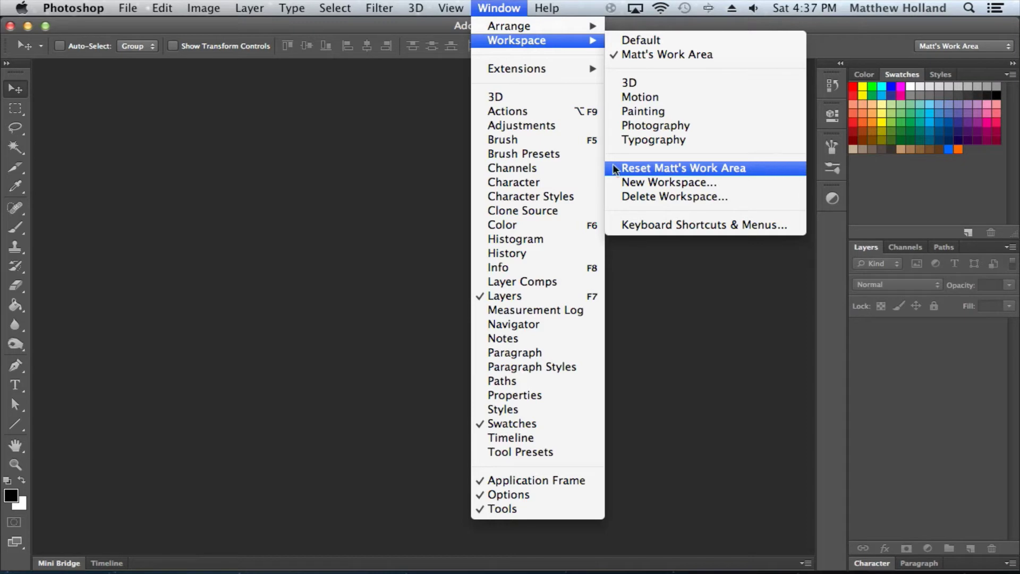
pyautogui.click(746, 169)
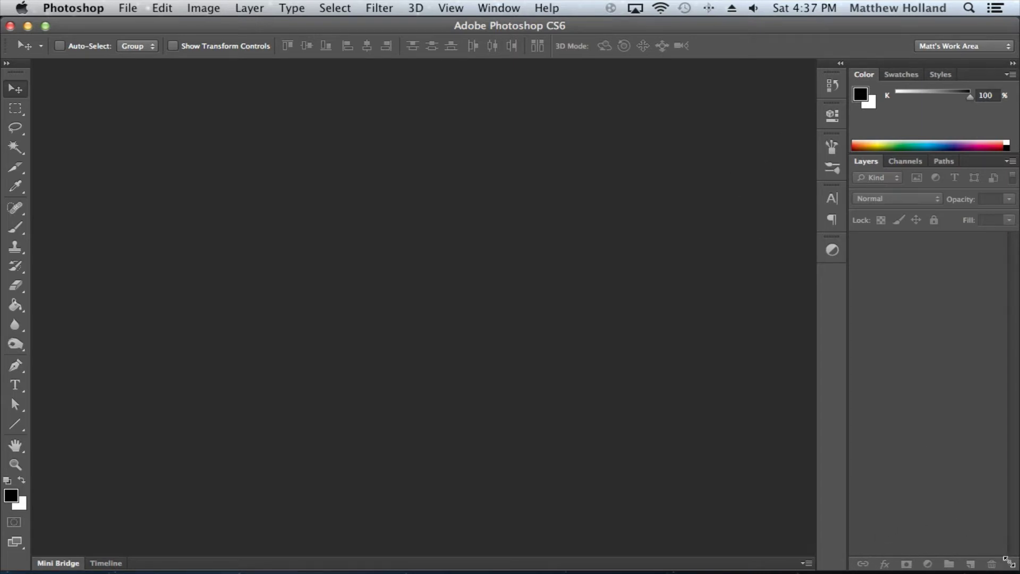
# Expand and collapse the Character panel, and reset the custom workspace again.
pyautogui.click(839, 200)
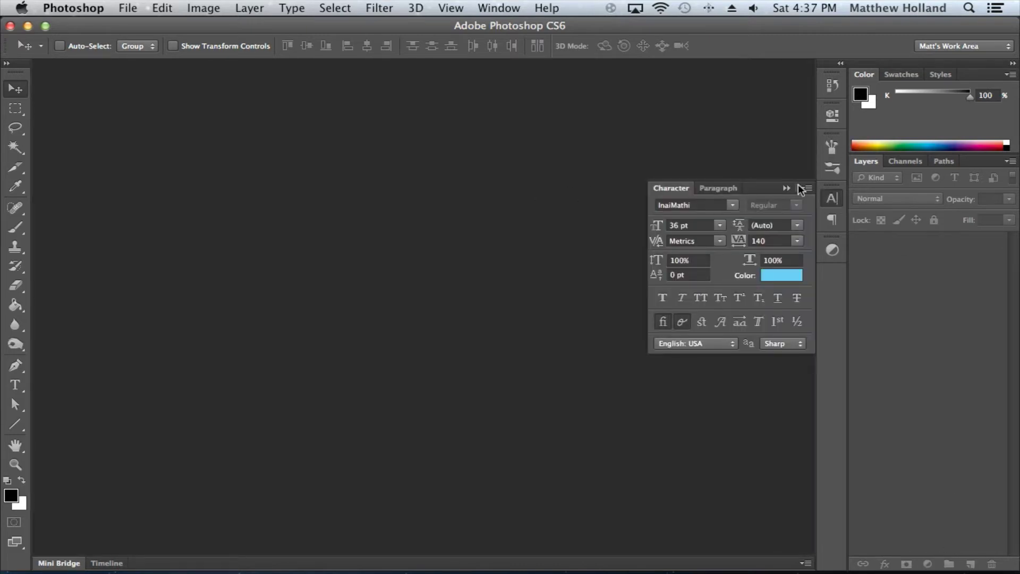
pyautogui.click(843, 199)
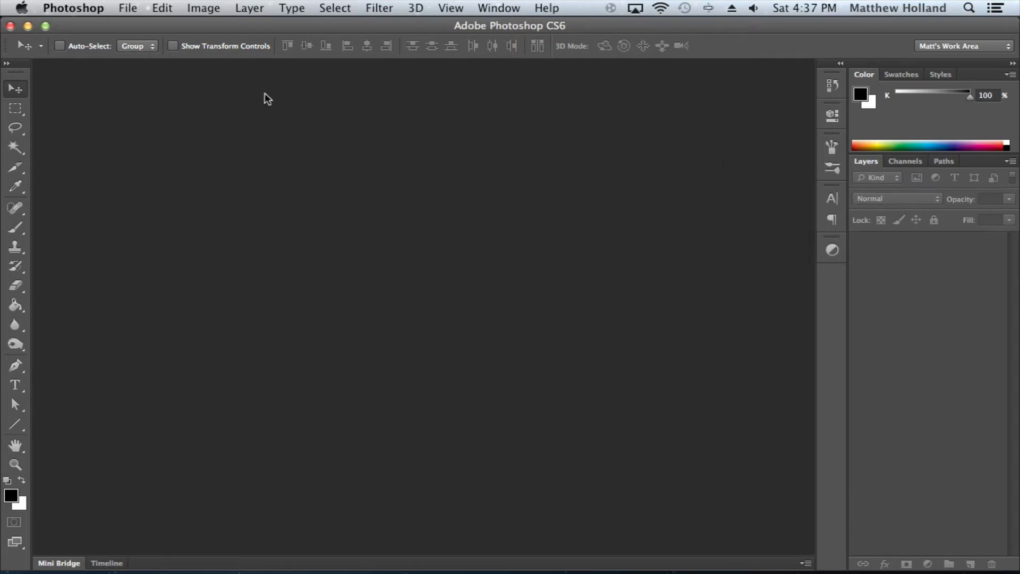
pyautogui.click(977, 47)
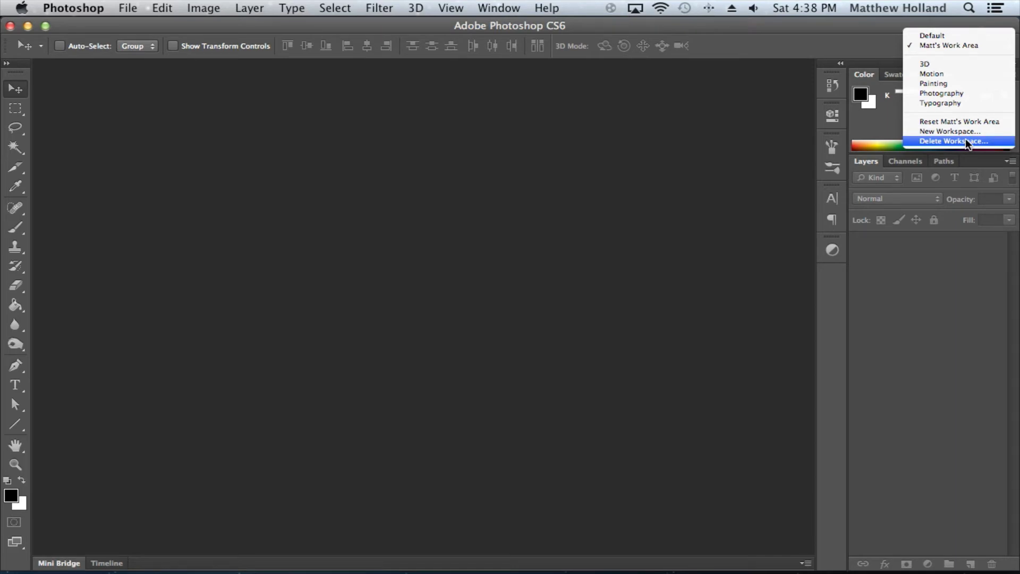
pyautogui.click(992, 120)
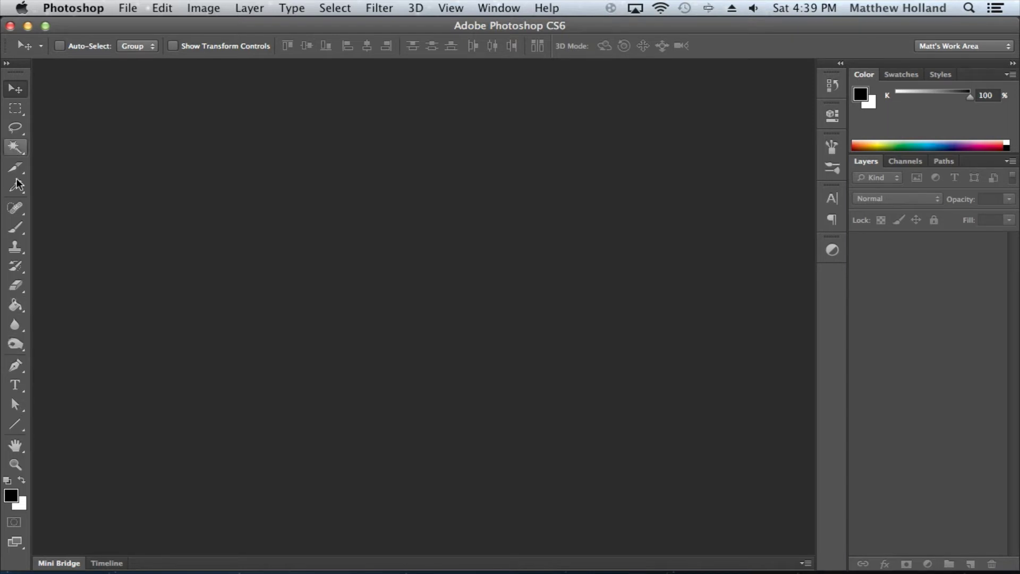
# Switch the toolbox to two columns and remove it, restoring it by resetting the custom workspace.
pyautogui.click(11, 65)
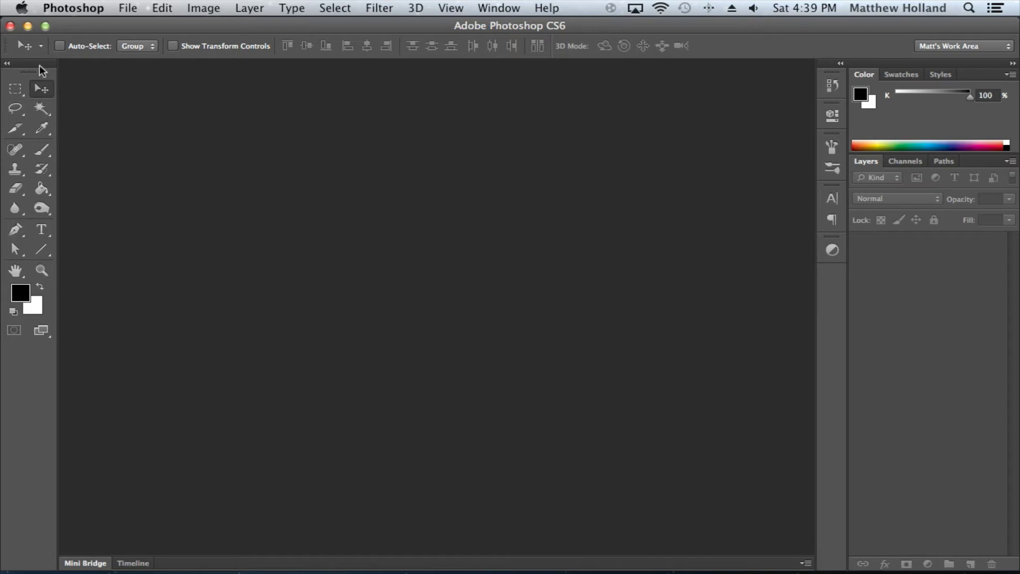
pyautogui.moveTo(12, 68); pyautogui.dragTo(7, 64)
pyautogui.click(6, 64)
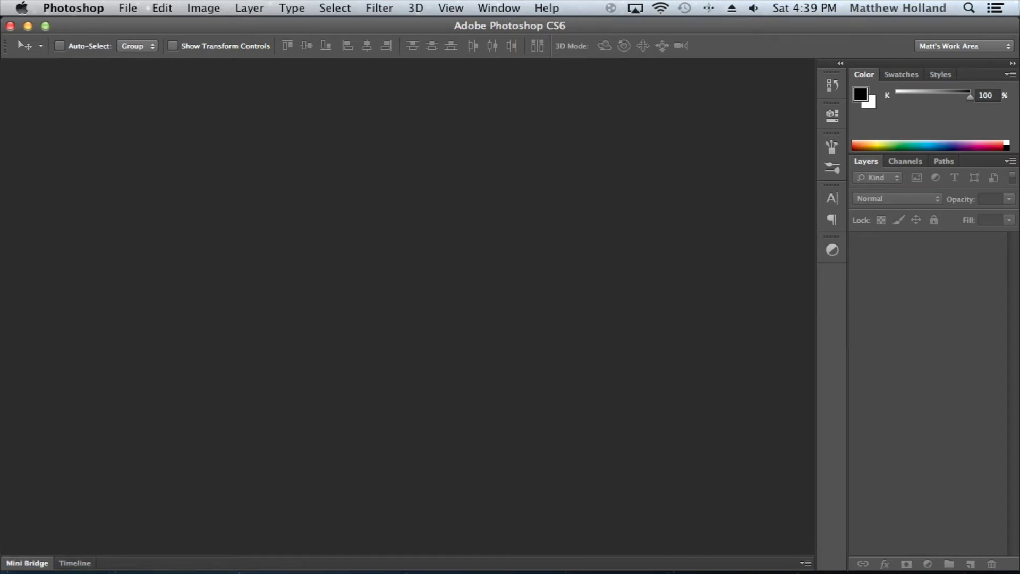
pyautogui.click(975, 46)
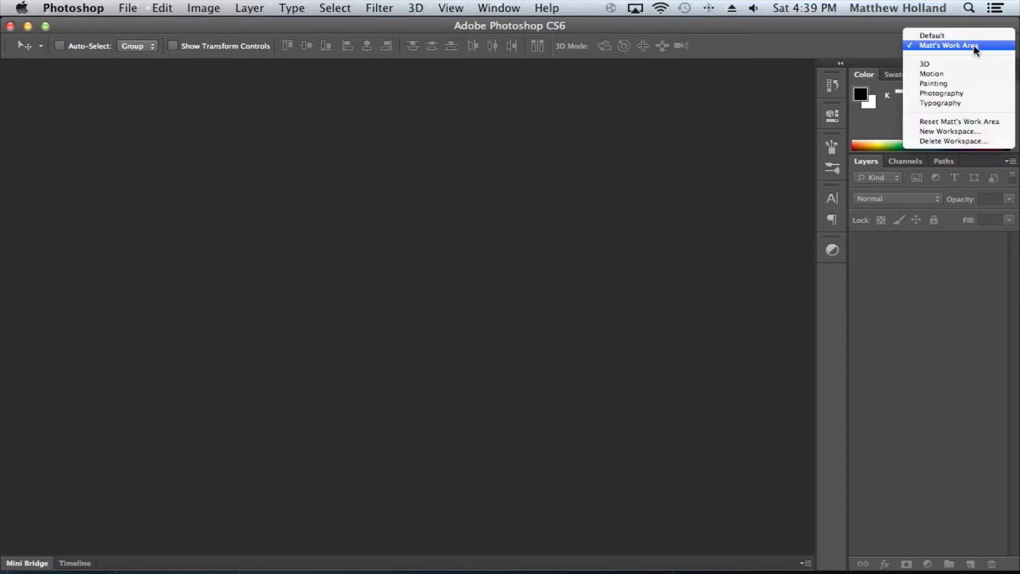
pyautogui.click(945, 122)
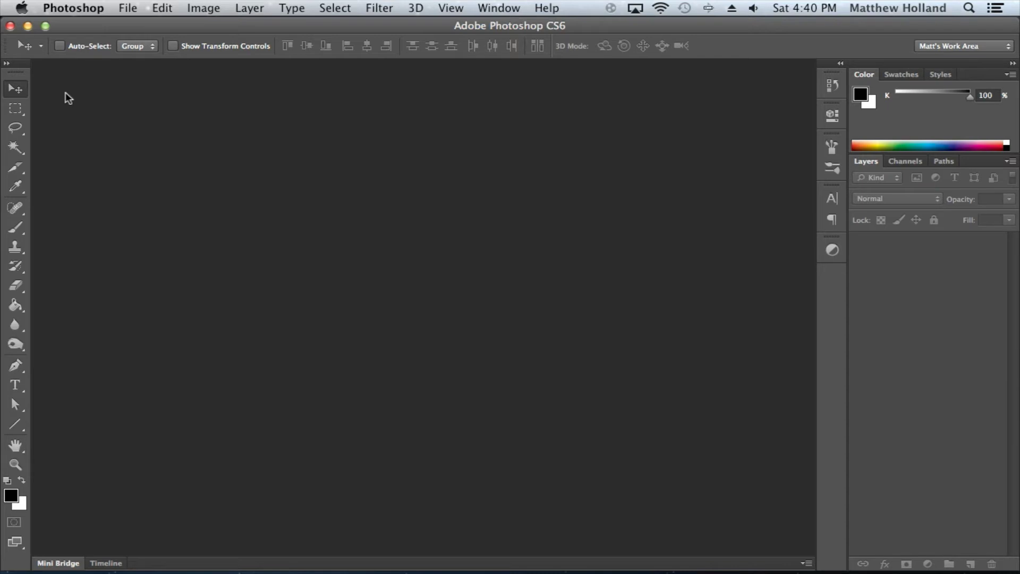
# Activate the Rectangular Marquee Tool and switch its tool group to the Elliptical Marquee Tool.
pyautogui.click(23, 114)
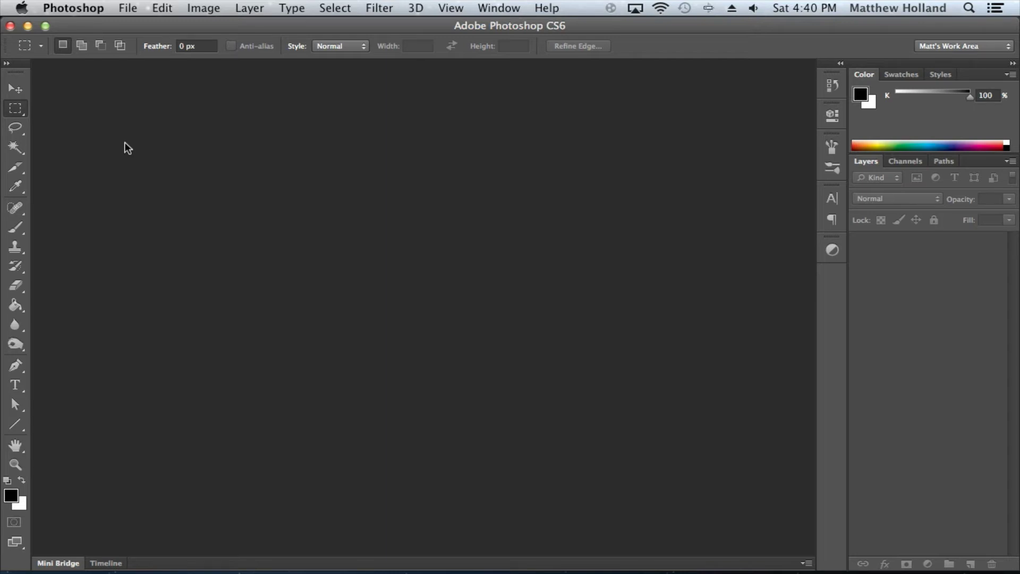
pyautogui.click(15, 114)
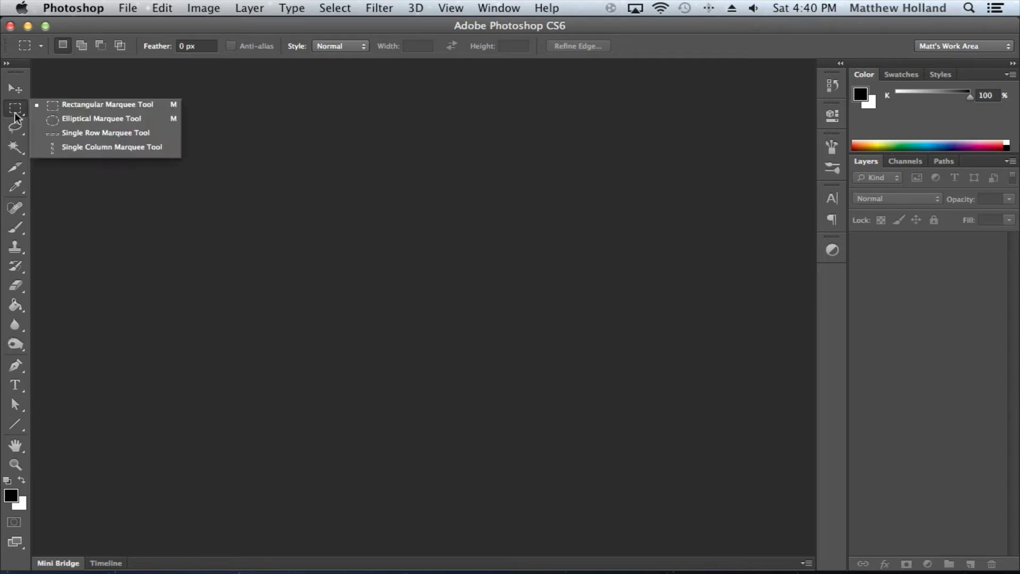
pyautogui.click(24, 114)
pyautogui.click(152, 119)
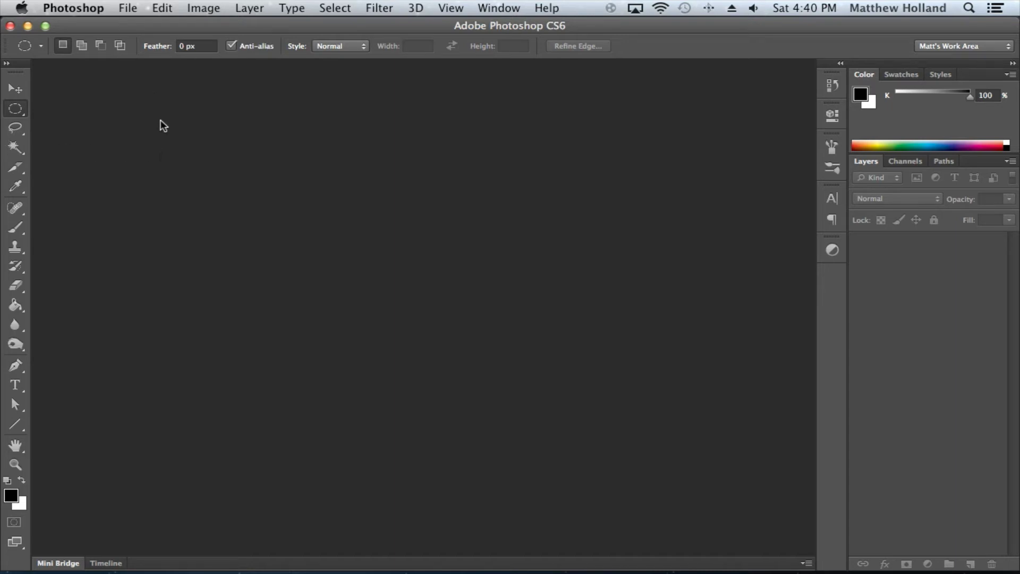
# Activate the Lasso Tool, and set the marquee group back to the Rectangular Marquee Tool.
pyautogui.click(16, 139)
pyautogui.click(16, 130)
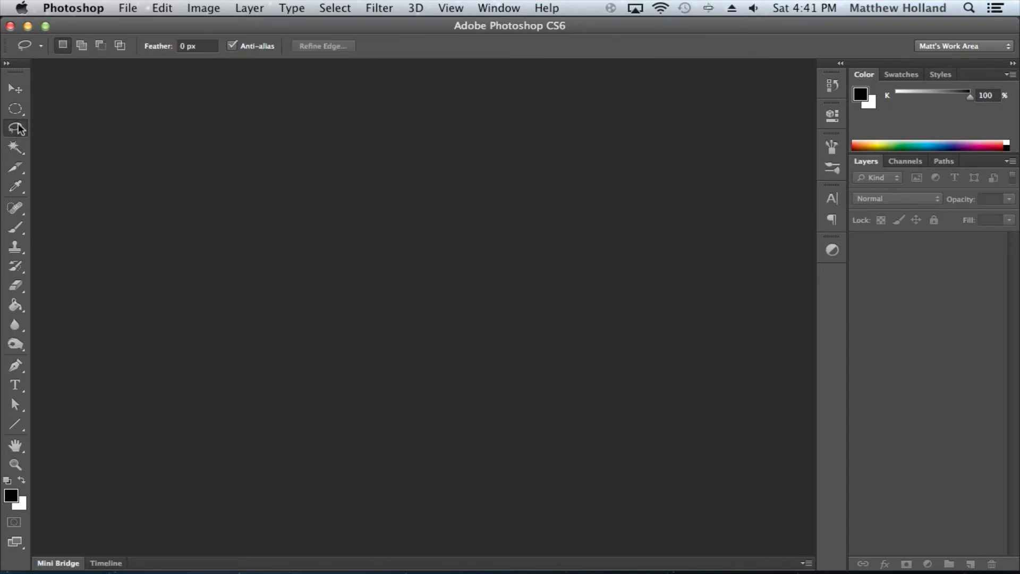
pyautogui.click(20, 114)
pyautogui.moveTo(21, 118); pyautogui.dragTo(71, 108)
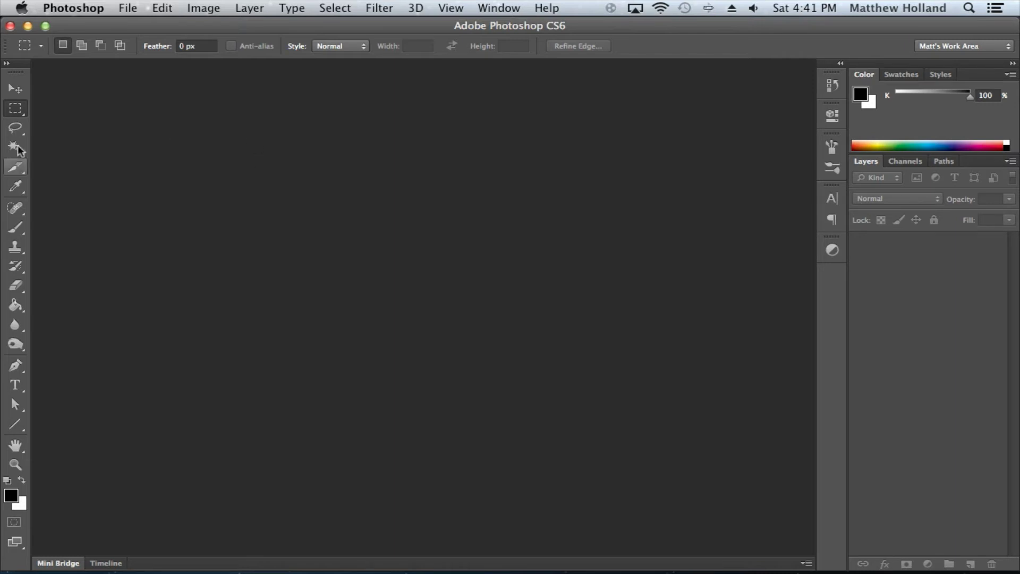
# Examine the tool variants in the Lasso and Magic Wand groups, ending with the Magic Wand Tool active.
pyautogui.click(23, 125)
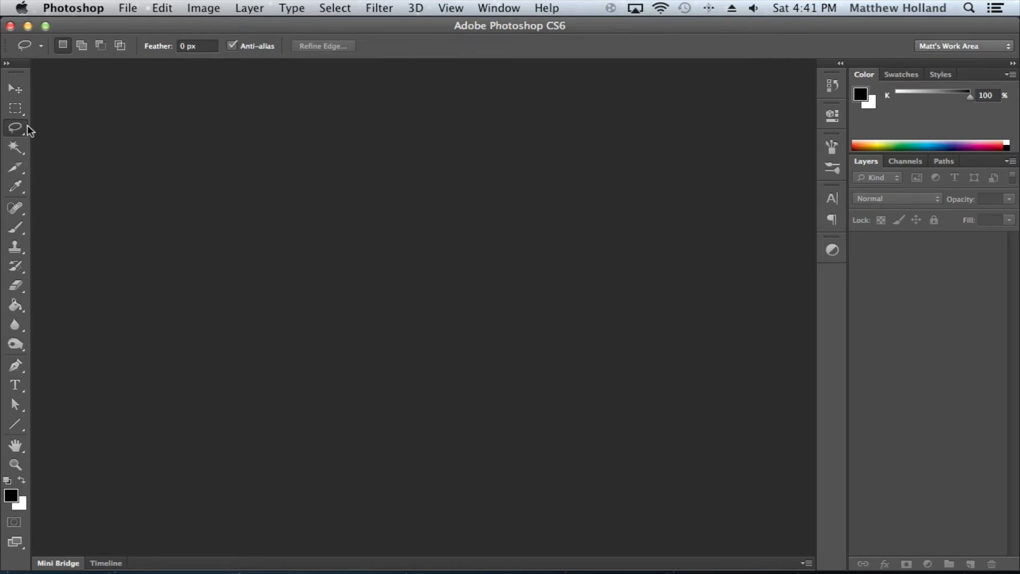
pyautogui.click(13, 157)
pyautogui.click(13, 158)
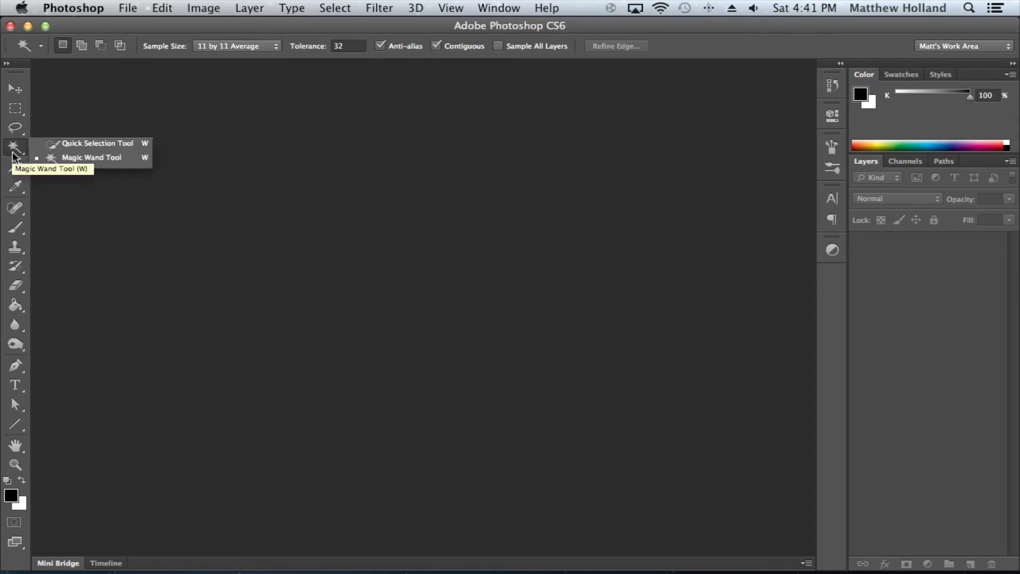
pyautogui.click(20, 138)
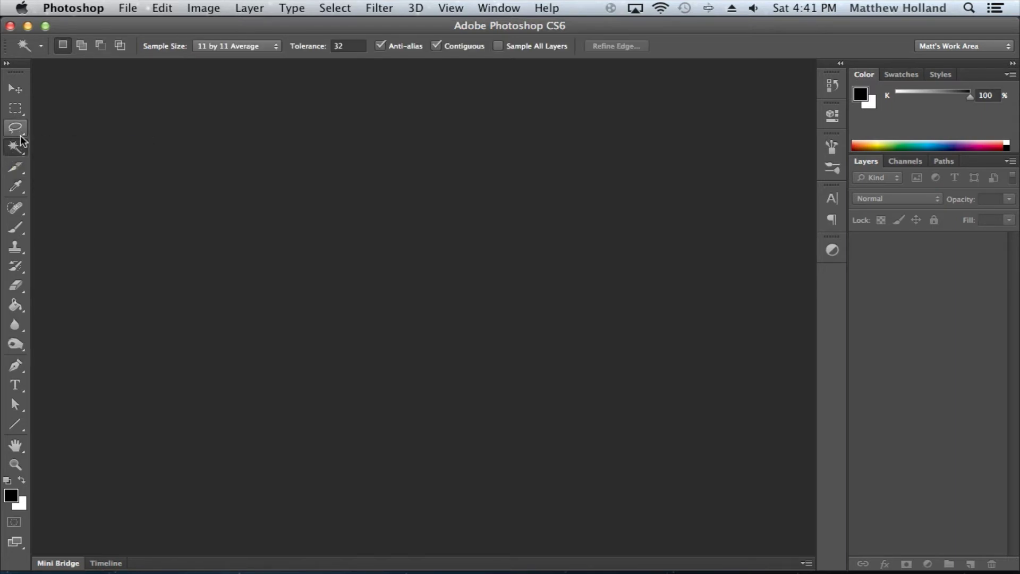
pyautogui.click(17, 130)
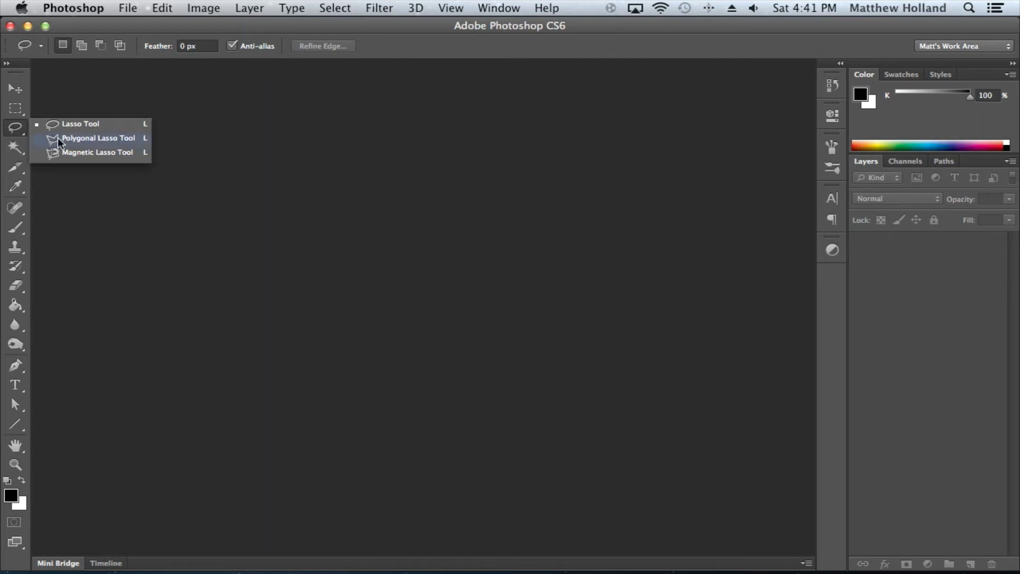
pyautogui.click(15, 147)
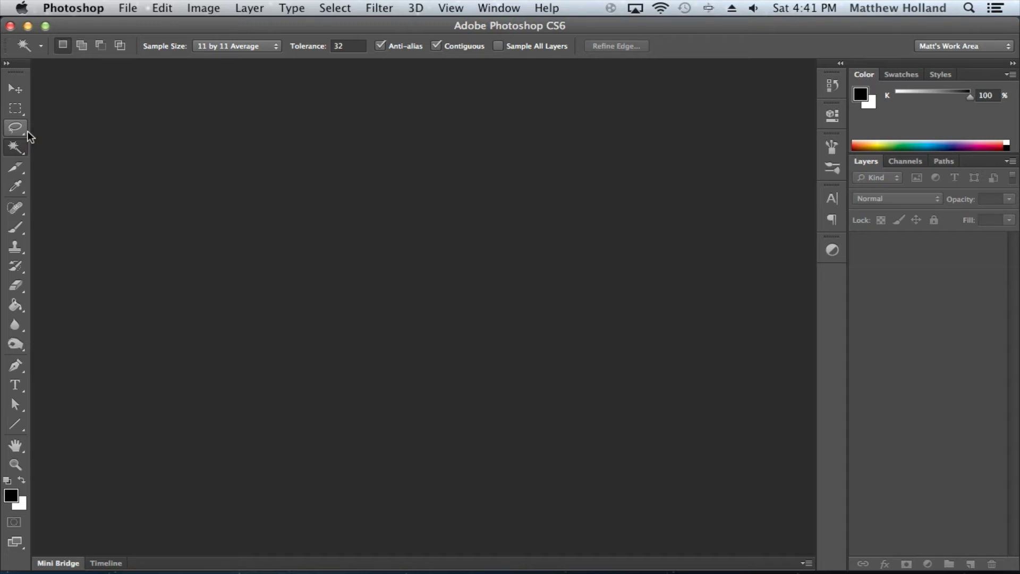
# Examine the tool variants in the Slice, Eyedropper and Spot Healing Brush groups.
pyautogui.click(16, 169)
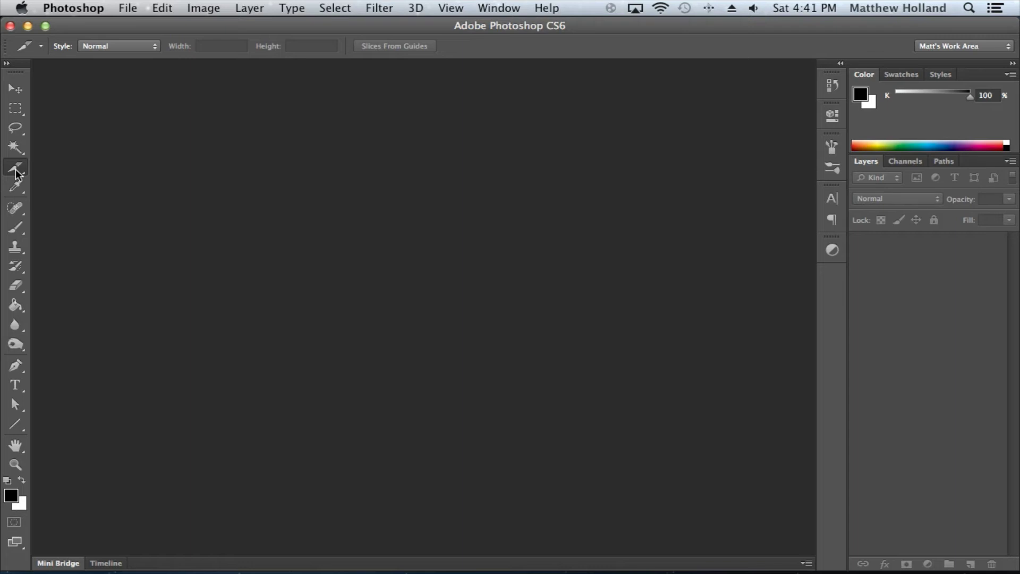
pyautogui.click(16, 170)
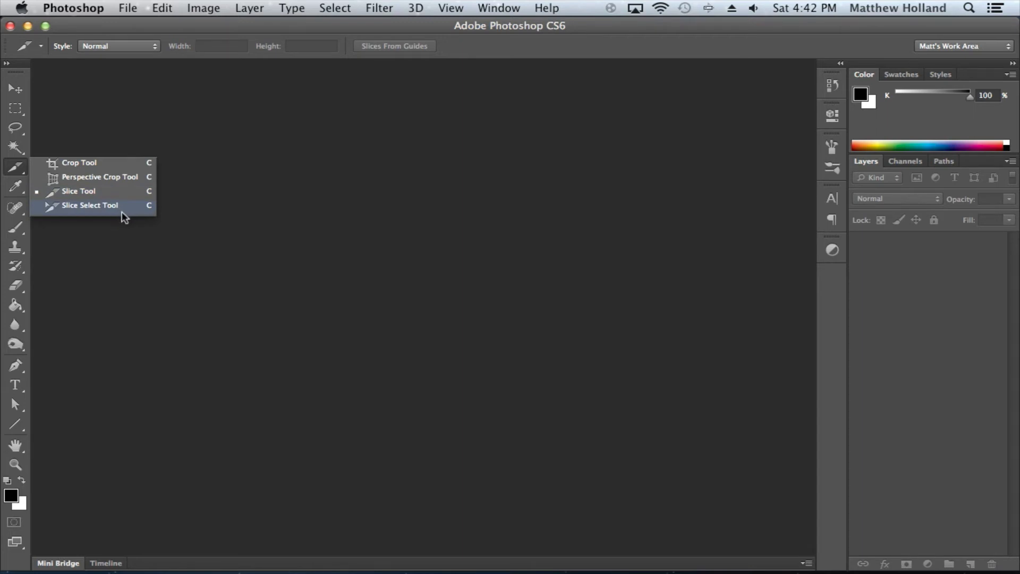
pyautogui.click(16, 175)
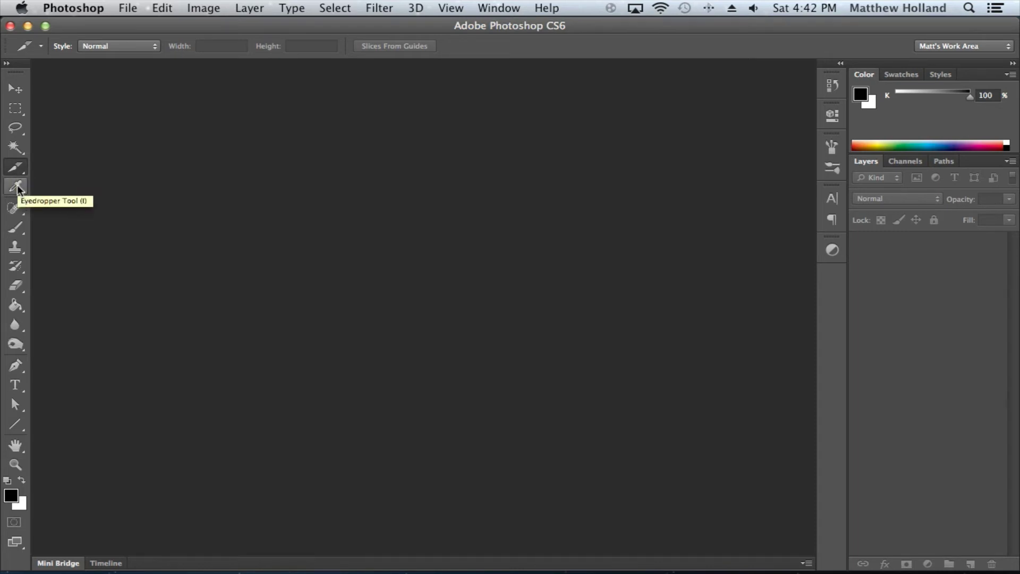
pyautogui.click(18, 189)
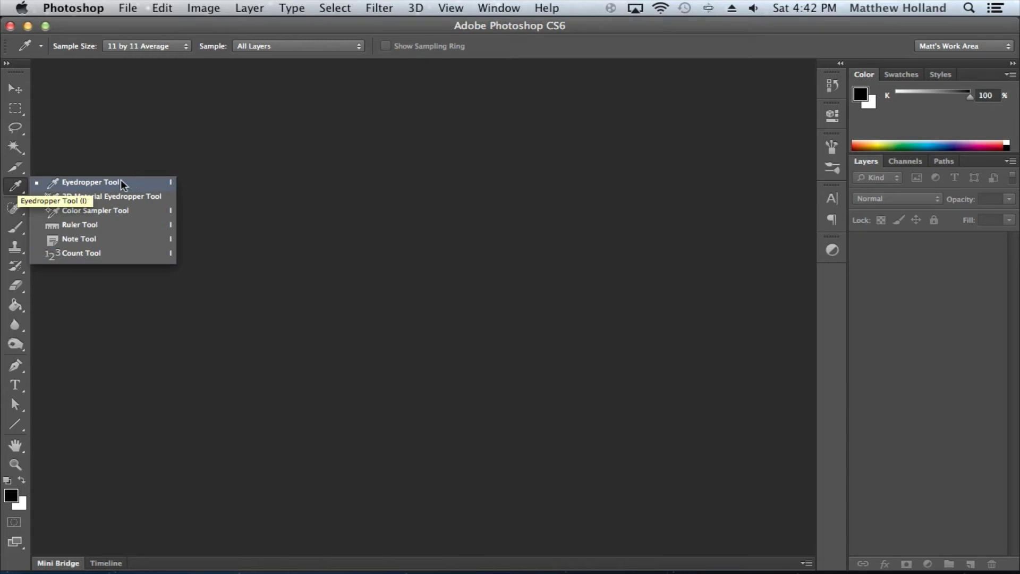
pyautogui.click(8, 194)
pyautogui.click(16, 208)
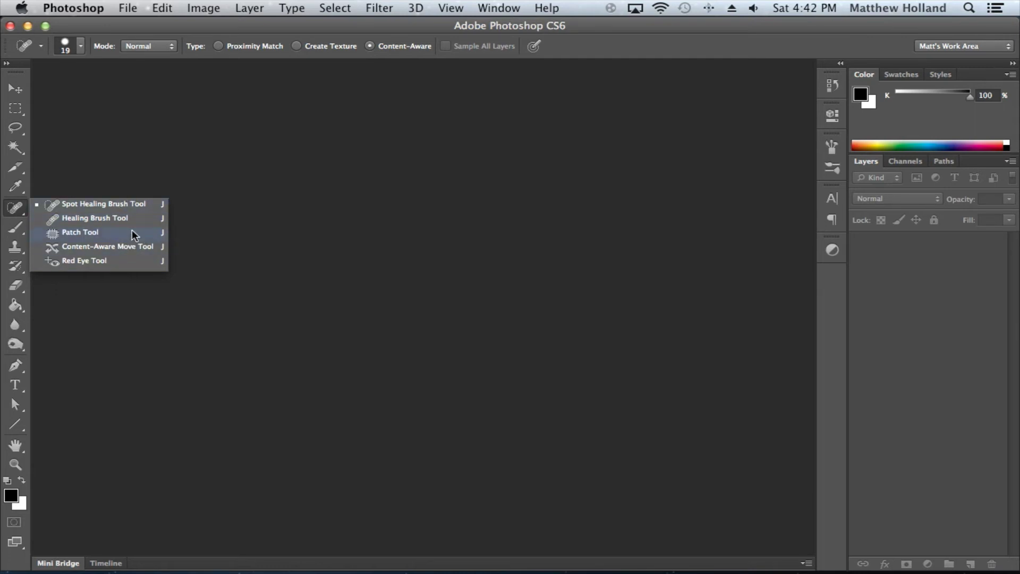
pyautogui.click(13, 215)
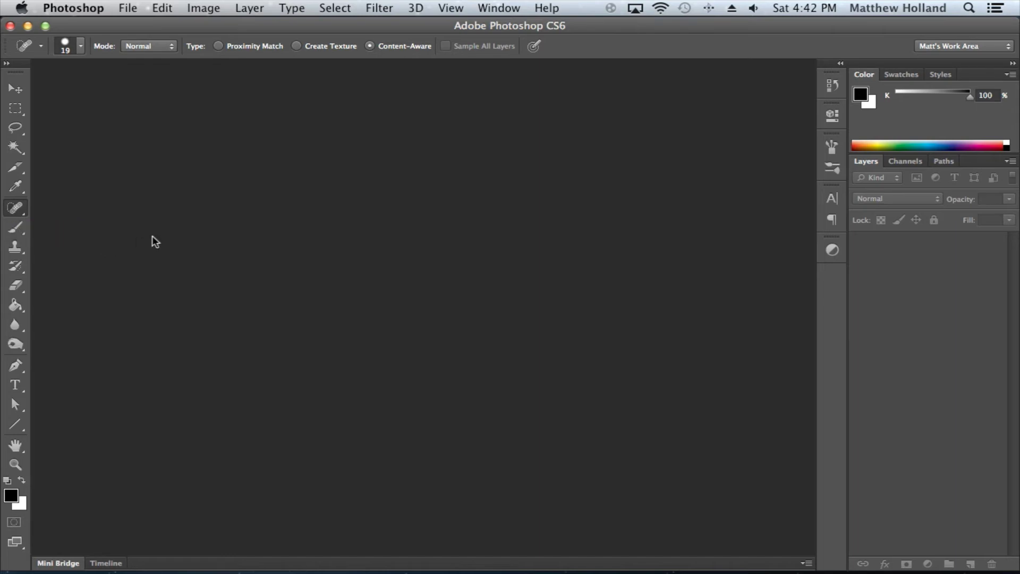
# Examine the tool variants in the Brush, Clone Stamp, History Brush, Eraser, Paint Bucket and Blur groups.
pyautogui.click(4, 228)
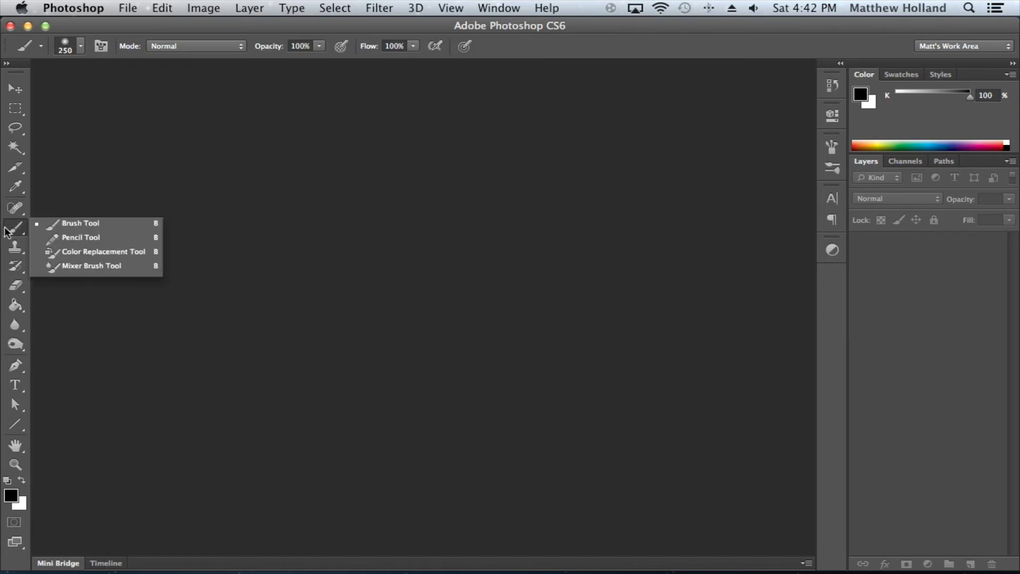
pyautogui.click(18, 253)
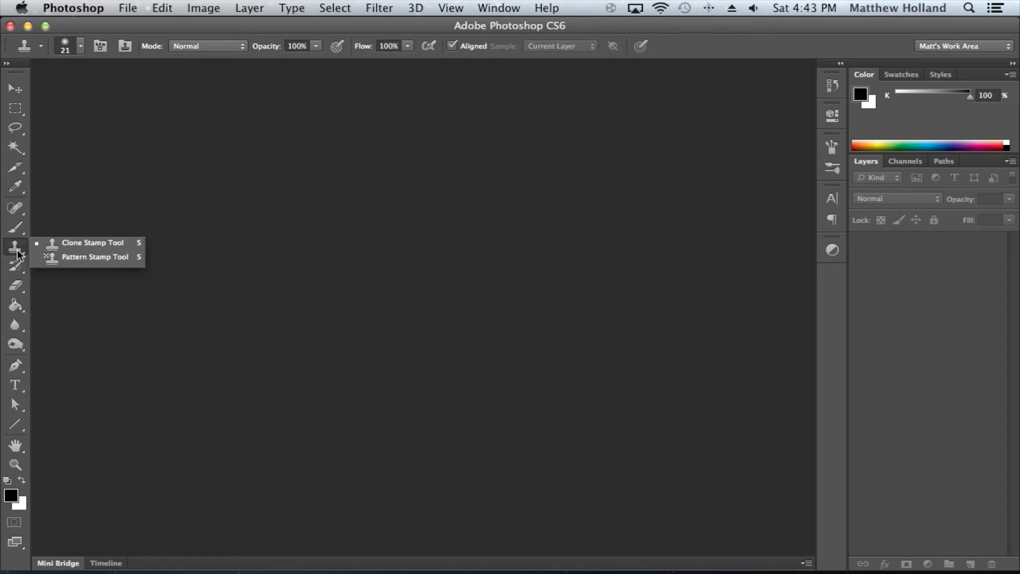
pyautogui.click(23, 265)
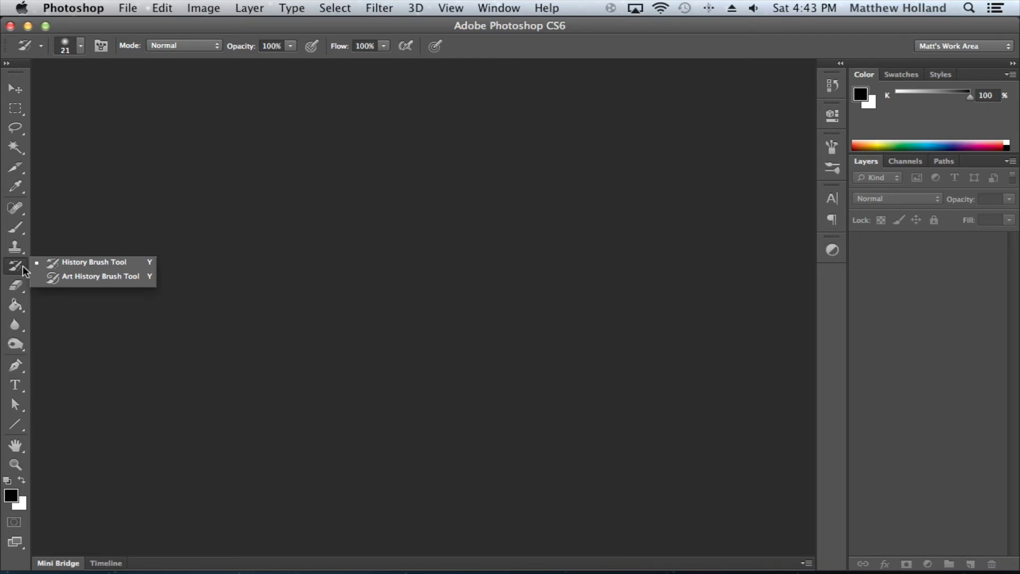
pyautogui.click(22, 283)
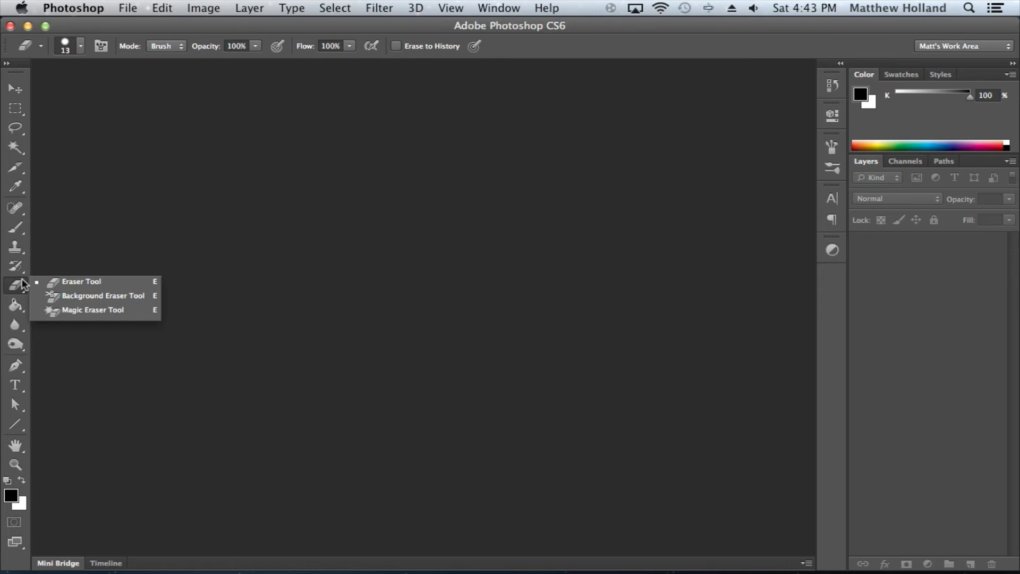
pyautogui.click(18, 324)
pyautogui.click(17, 304)
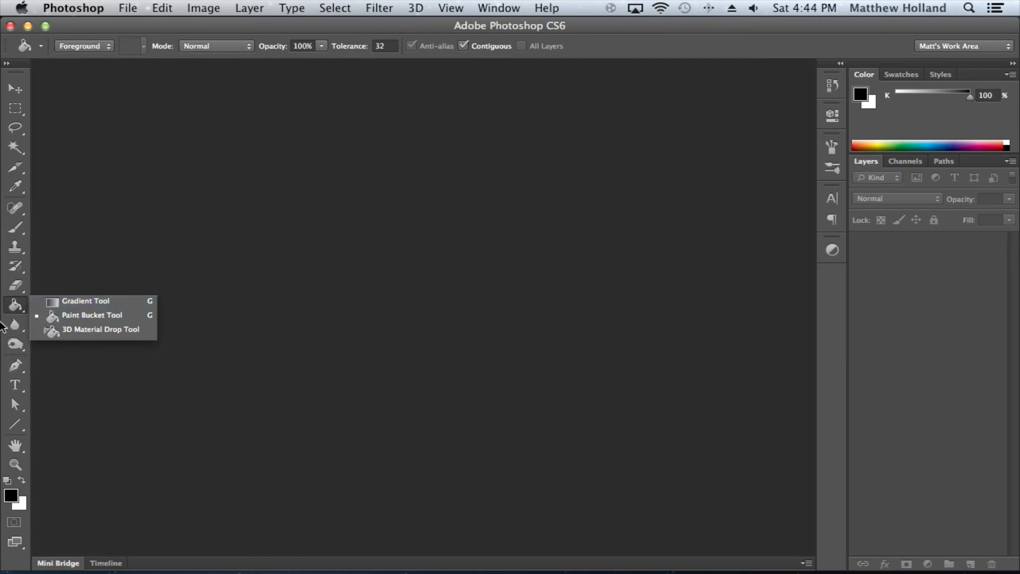
pyautogui.click(16, 324)
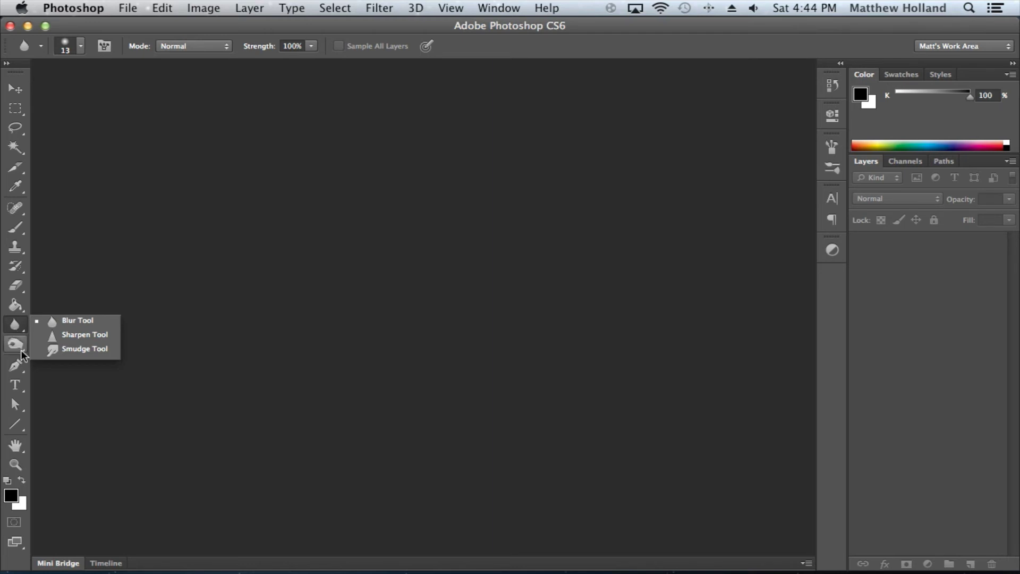
# Examine the tool variants in the Burn, Blur and Pen groups of the toolbox.
pyautogui.click(20, 349)
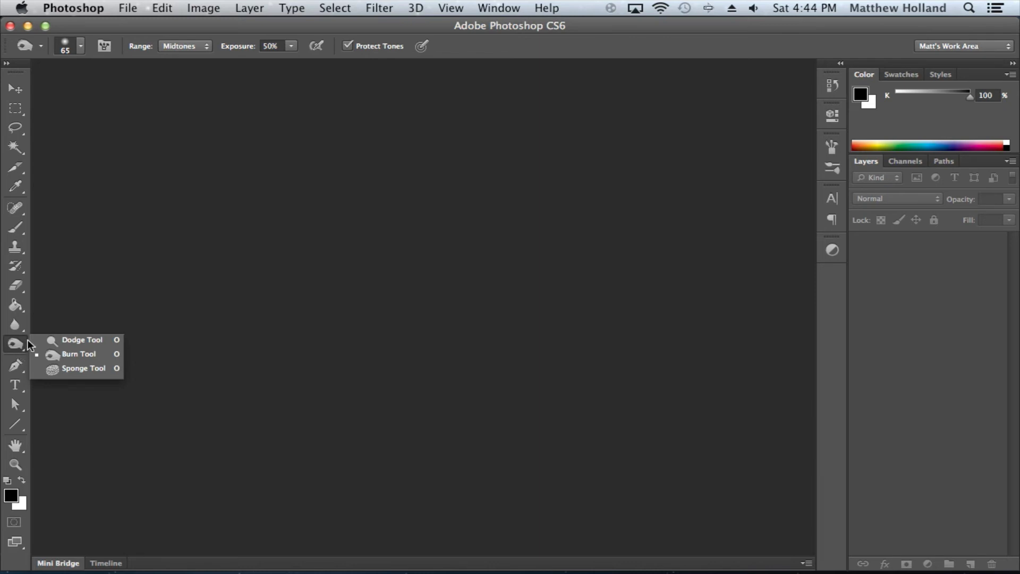
pyautogui.click(27, 327)
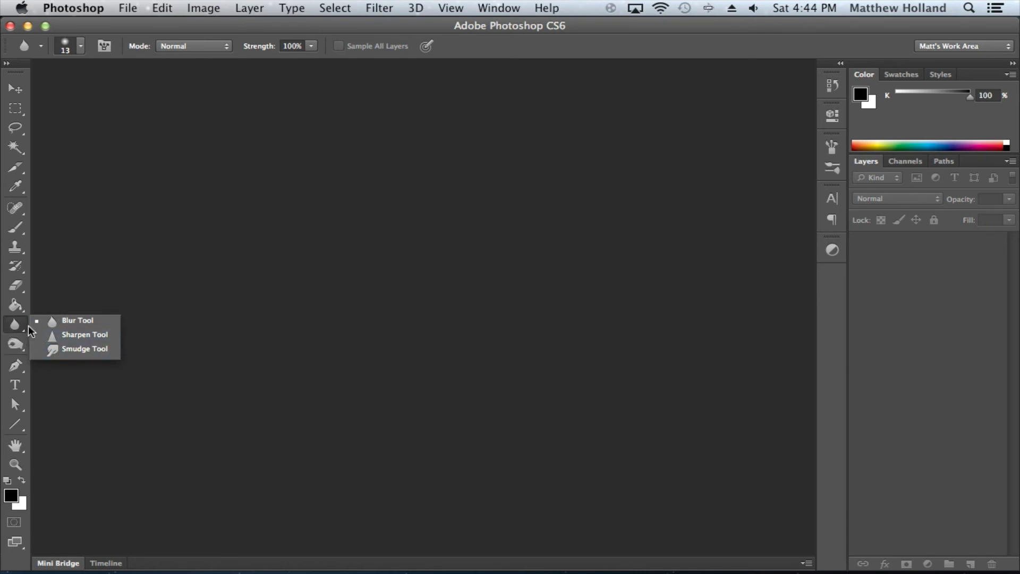
pyautogui.click(16, 367)
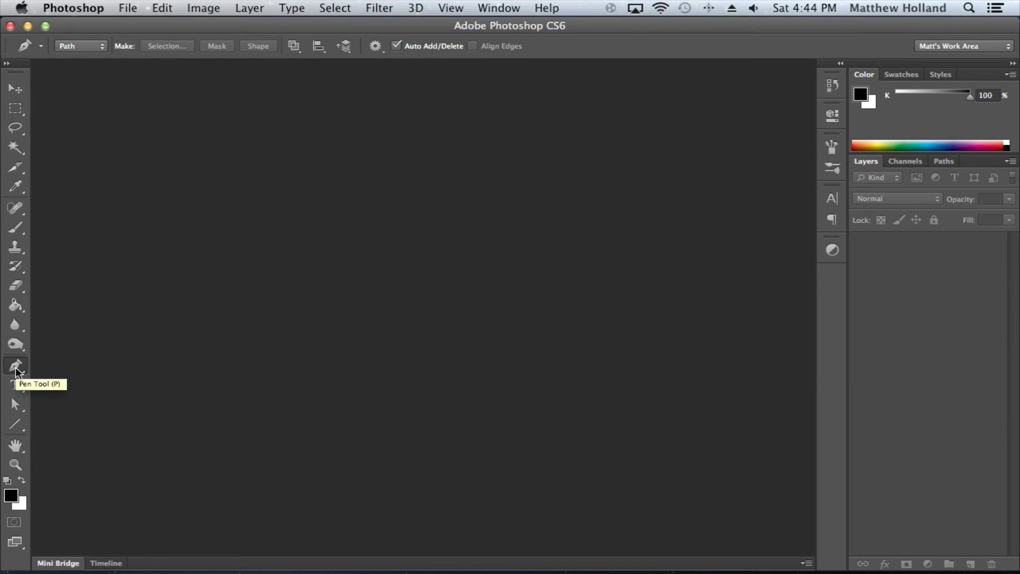
pyautogui.click(16, 369)
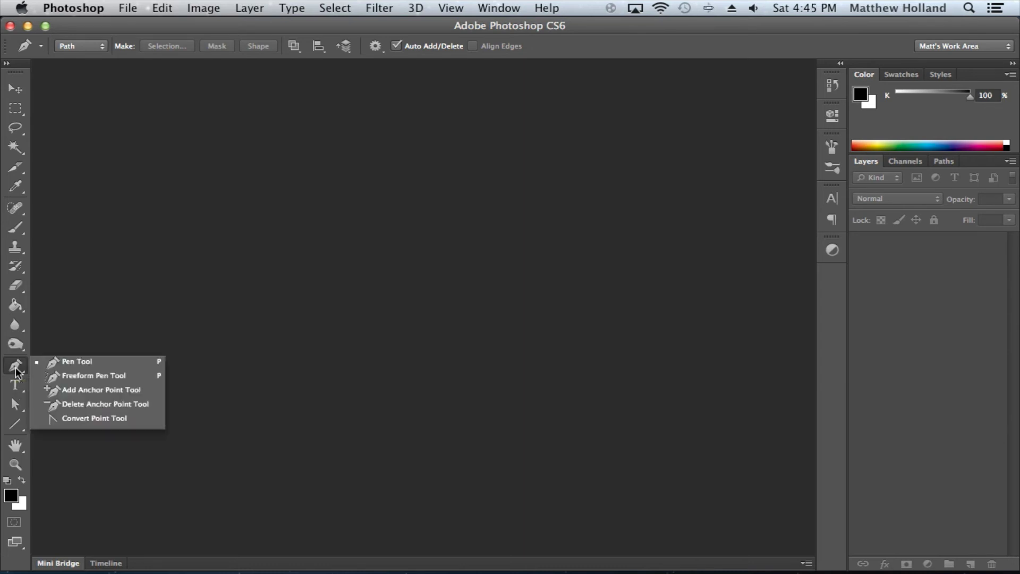
# Compare the options of the Freeform Pen Tool and the Pen Tool, ending with the Pen Tool active and its variants listed.
pyautogui.click(93, 375)
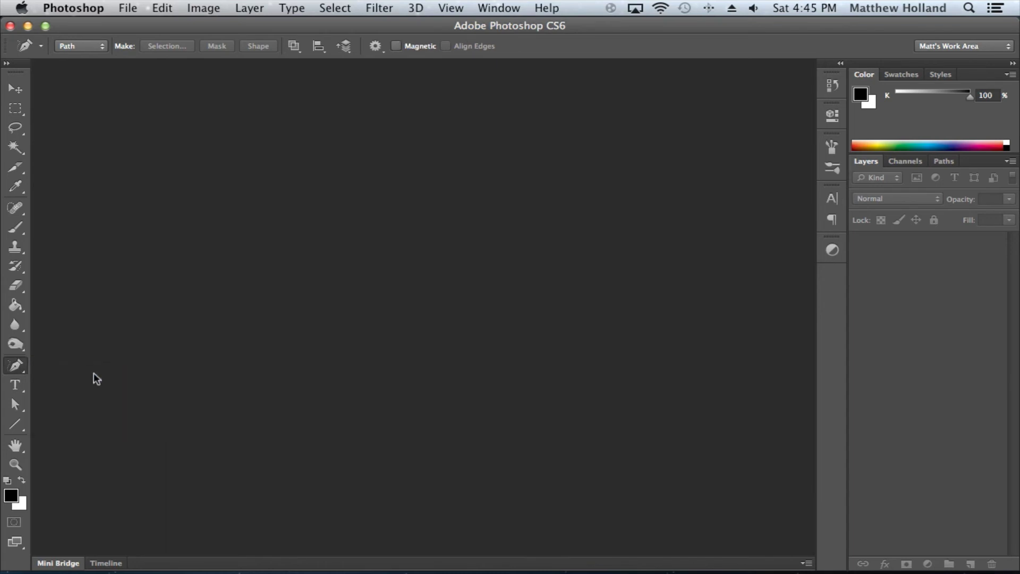
pyautogui.click(15, 365)
pyautogui.click(52, 362)
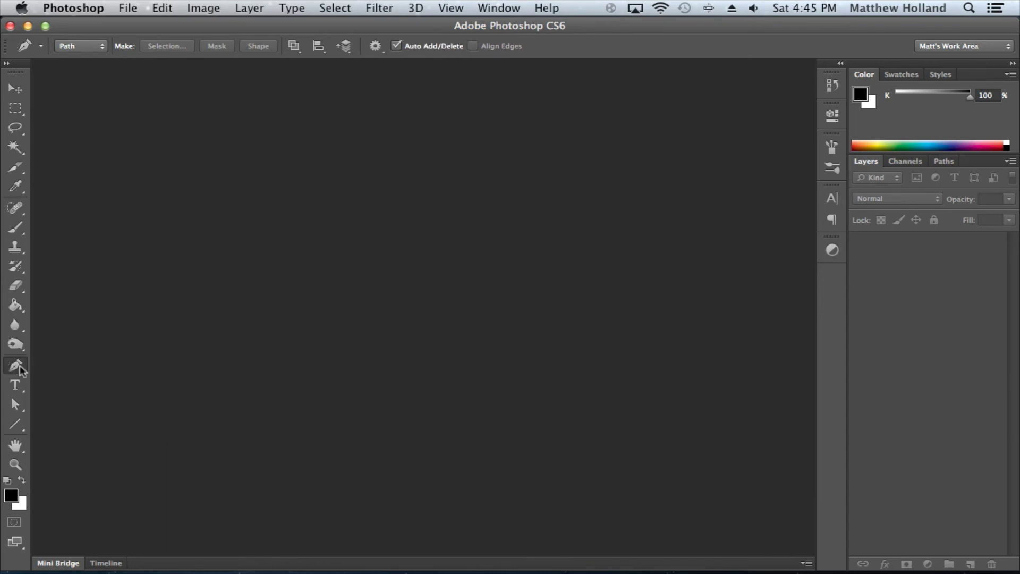
pyautogui.click(15, 365)
pyautogui.click(15, 366)
pyautogui.click(17, 370)
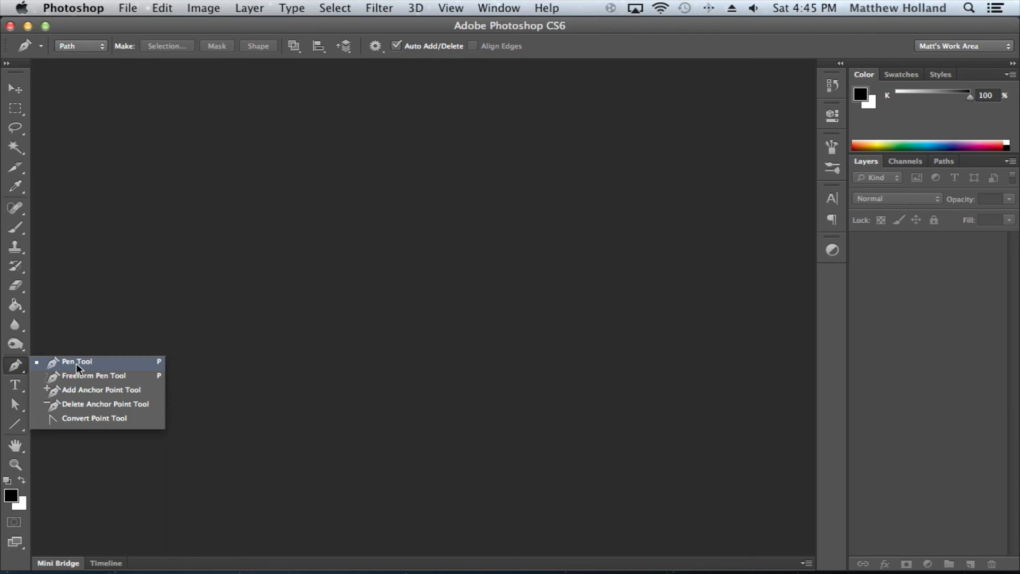
# Activate the Horizontal Type Tool and examine the other variants in the type group.
pyautogui.click(17, 393)
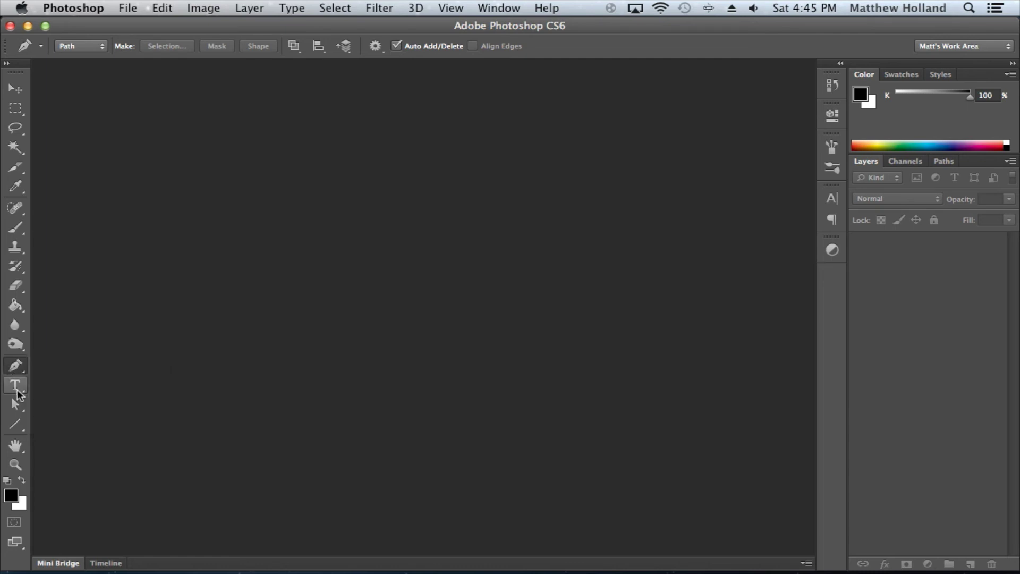
pyautogui.click(18, 393)
pyautogui.click(17, 393)
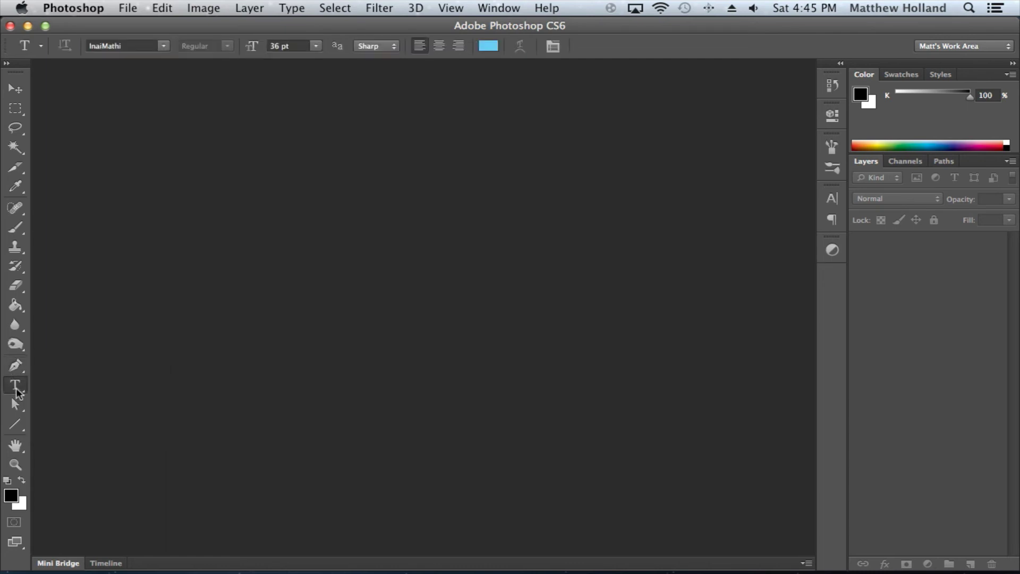
pyautogui.click(18, 393)
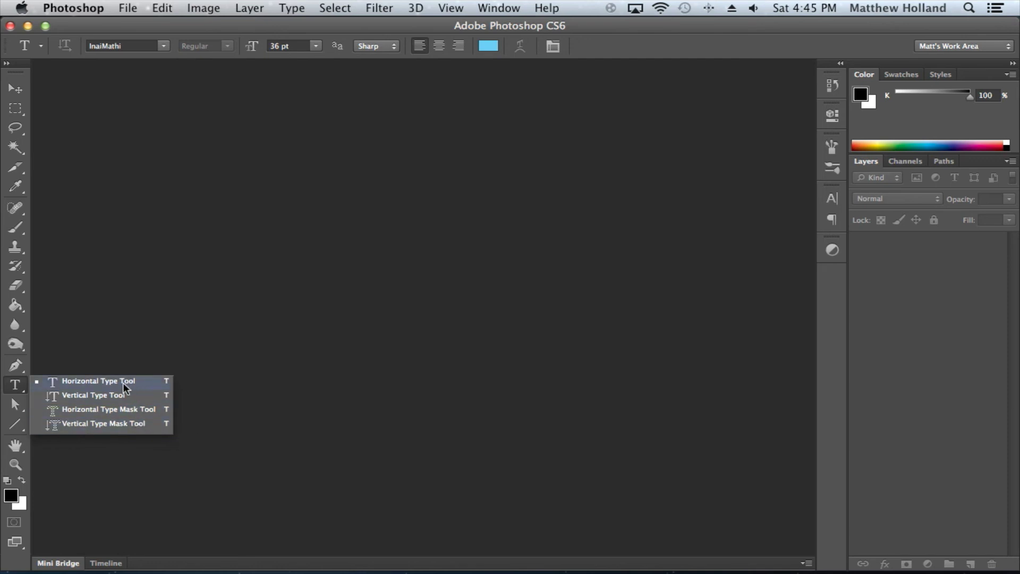
pyautogui.click(6, 396)
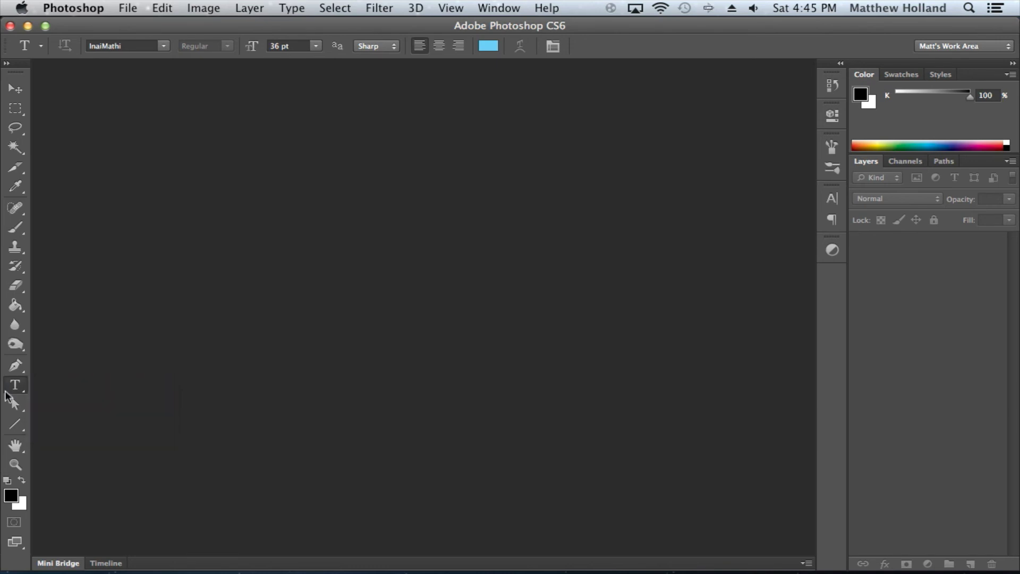
# Switch the path selection group to the Path Selection Tool, and set it back to the Direct Selection Tool.
pyautogui.click(16, 404)
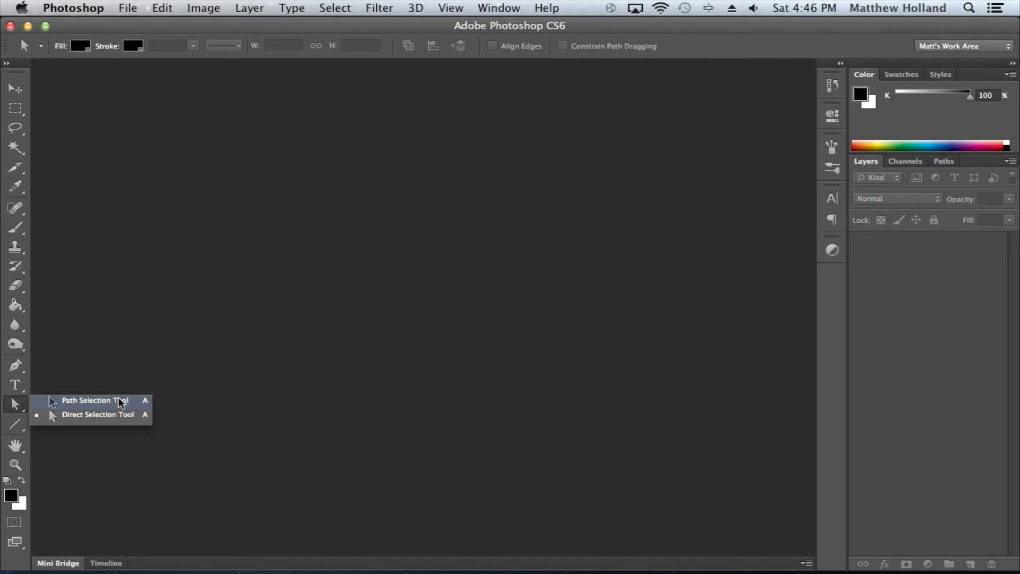
pyautogui.click(120, 401)
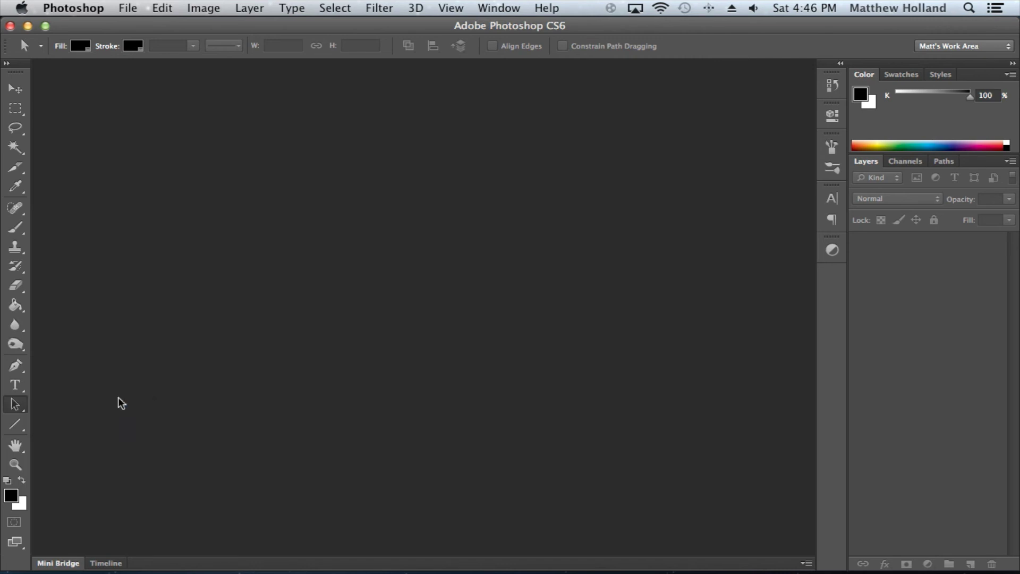
pyautogui.rightClick(16, 405)
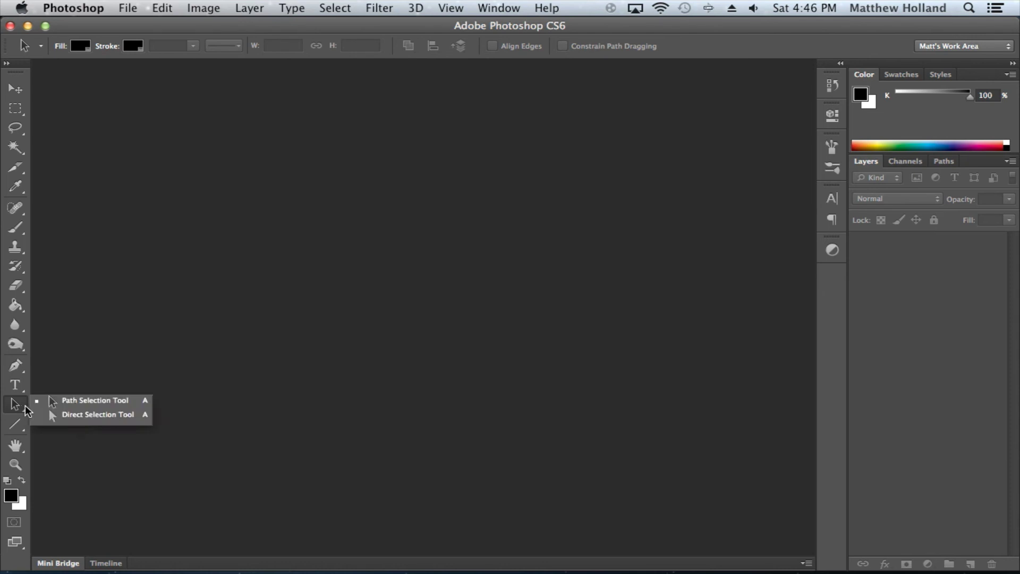
pyautogui.click(137, 402)
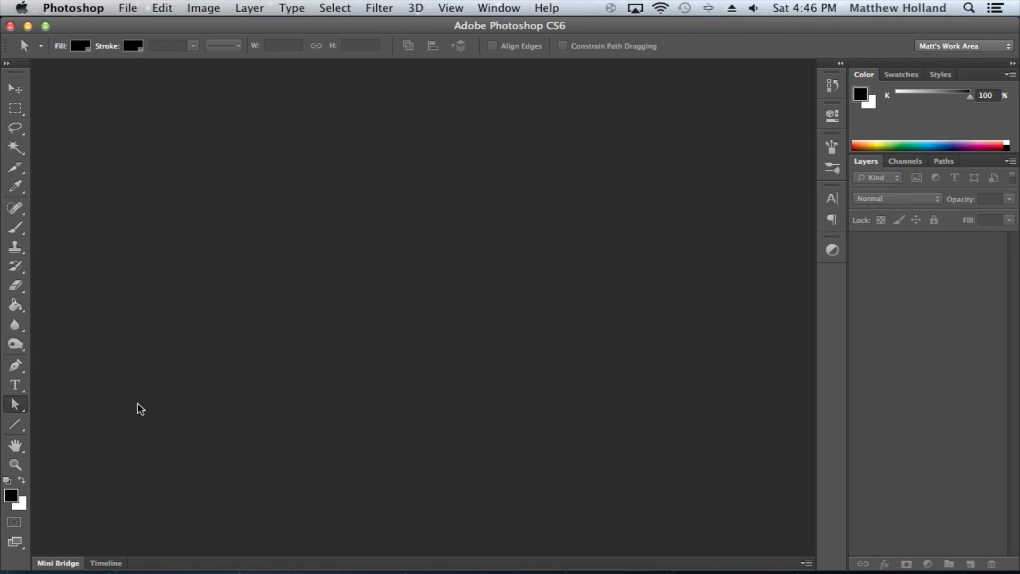
# Examine the shape tool variants and the Hand and Zoom tool options, ending with the Move Tool active.
pyautogui.click(19, 425)
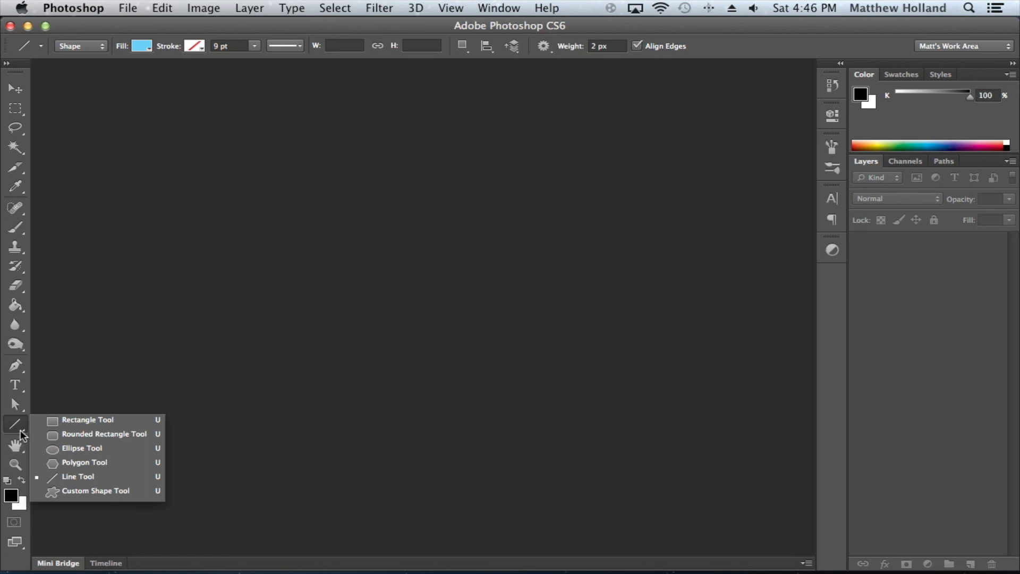
pyautogui.click(21, 435)
pyautogui.click(15, 445)
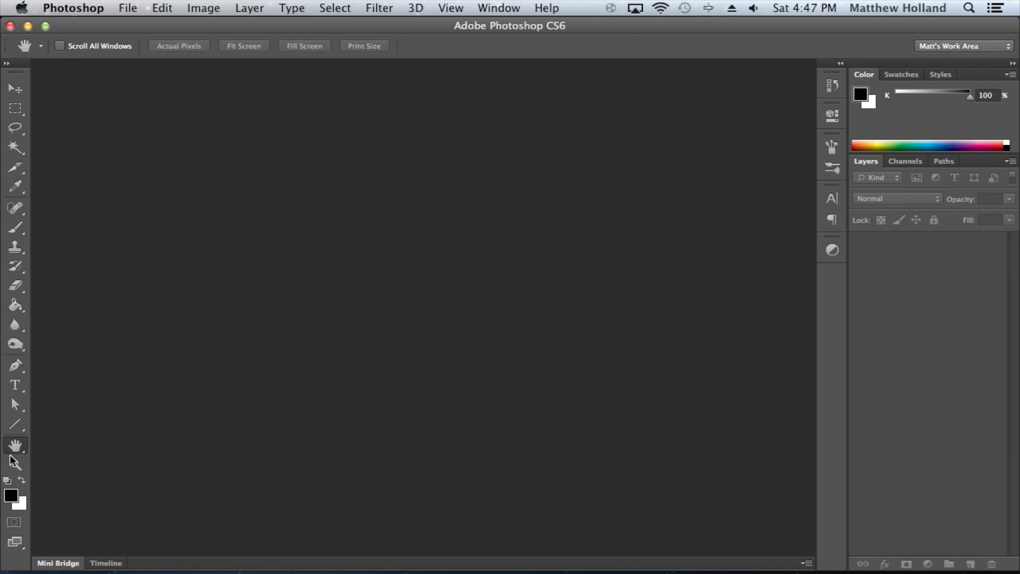
pyautogui.click(23, 466)
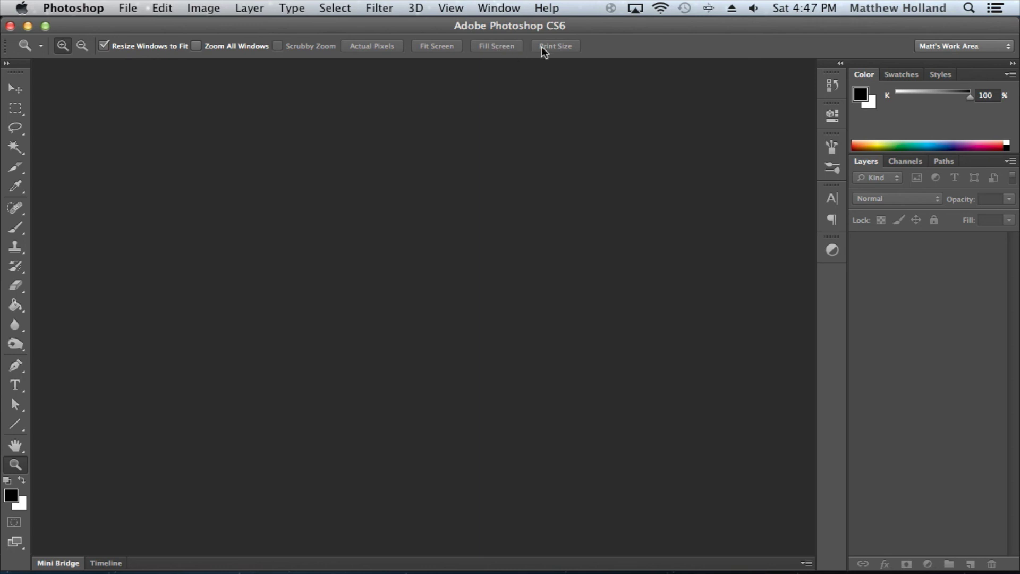
pyautogui.click(15, 89)
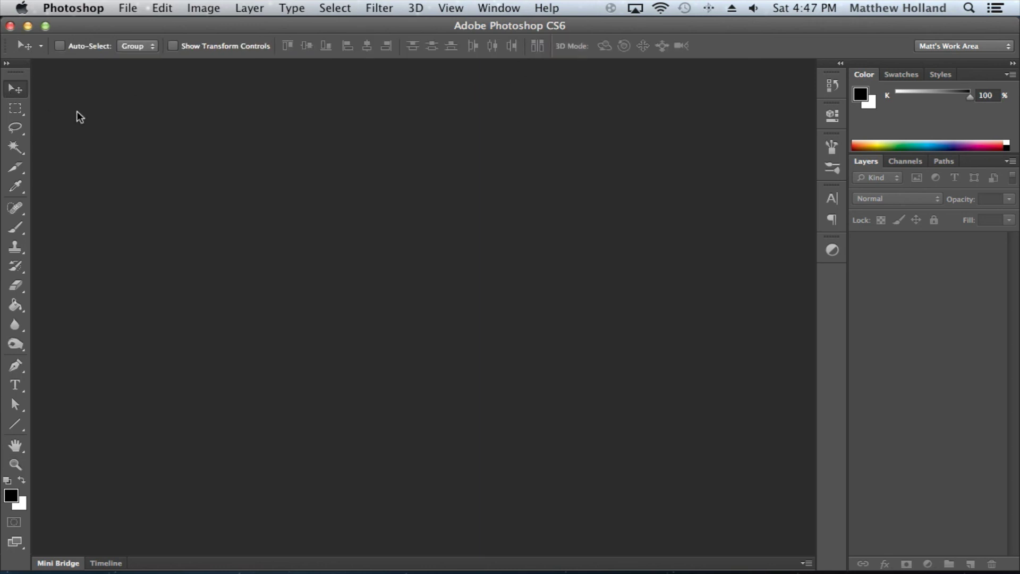